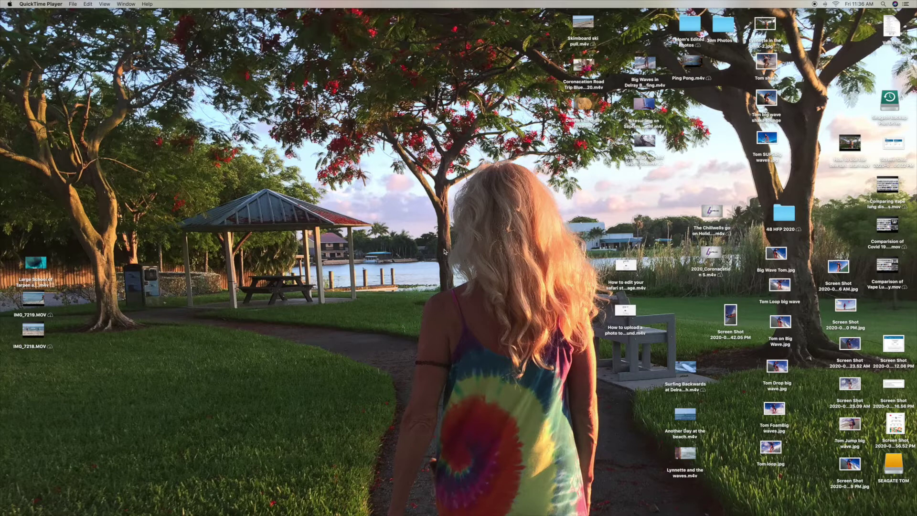
# Launch Safari from the Dock
pyautogui.moveTo(504, 511)
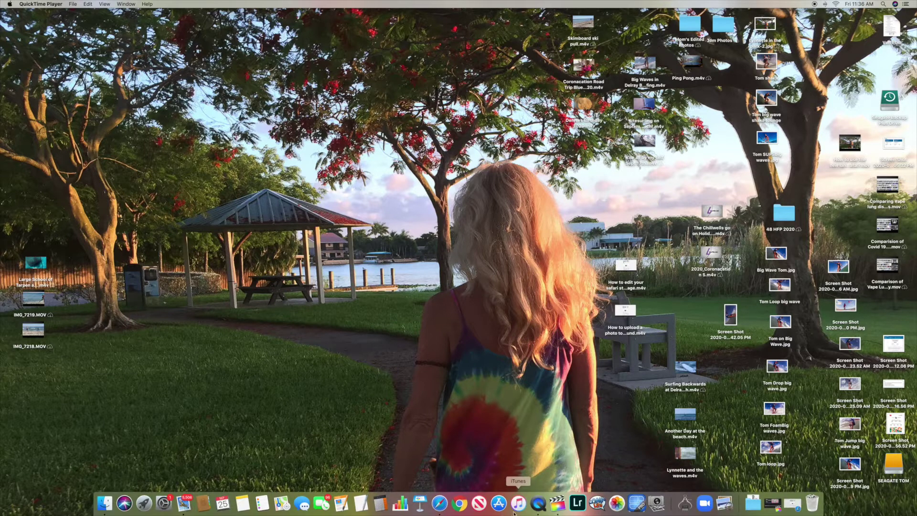
pyautogui.click(440, 503)
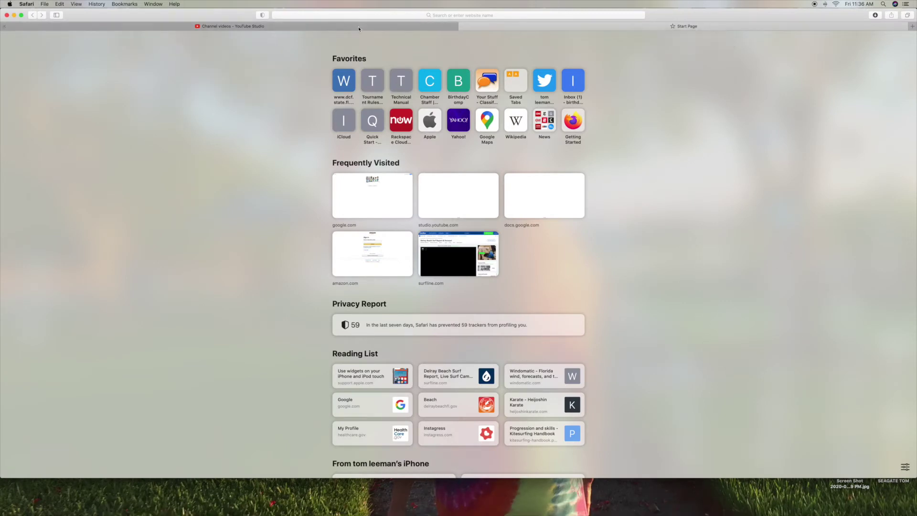
# Show the Start Page options, with five sections enabled and Background Image off
pyautogui.moveTo(215, 28)
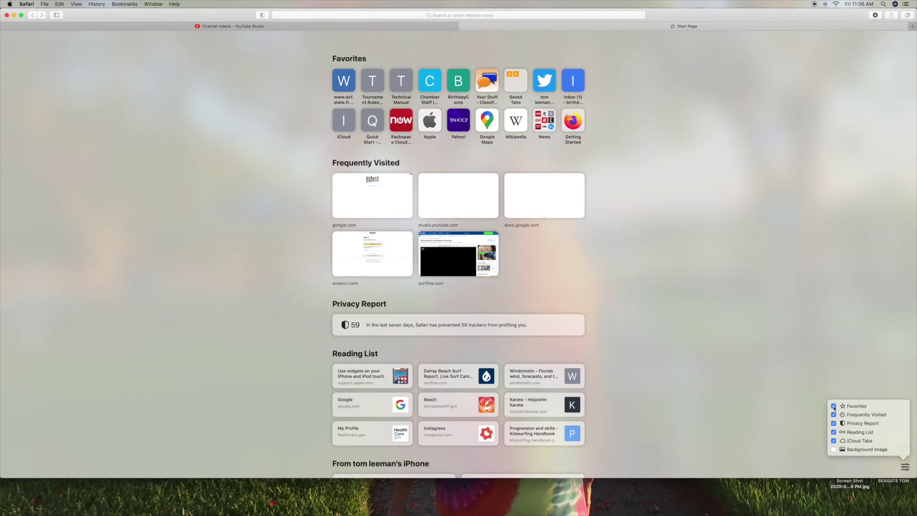
# Toggle the Favorites, Frequently Visited and Privacy Report sections off and back on, leaving them all shown
pyautogui.click(834, 407)
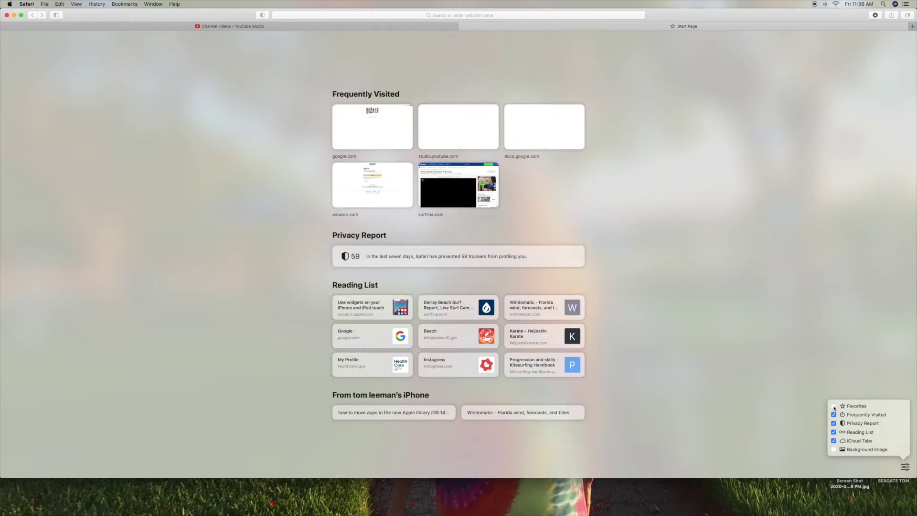
pyautogui.click(834, 406)
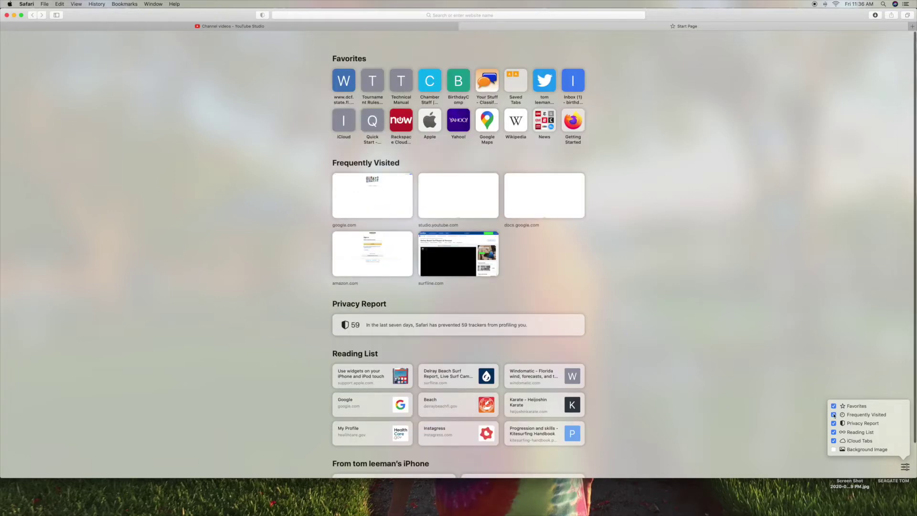
pyautogui.click(834, 415)
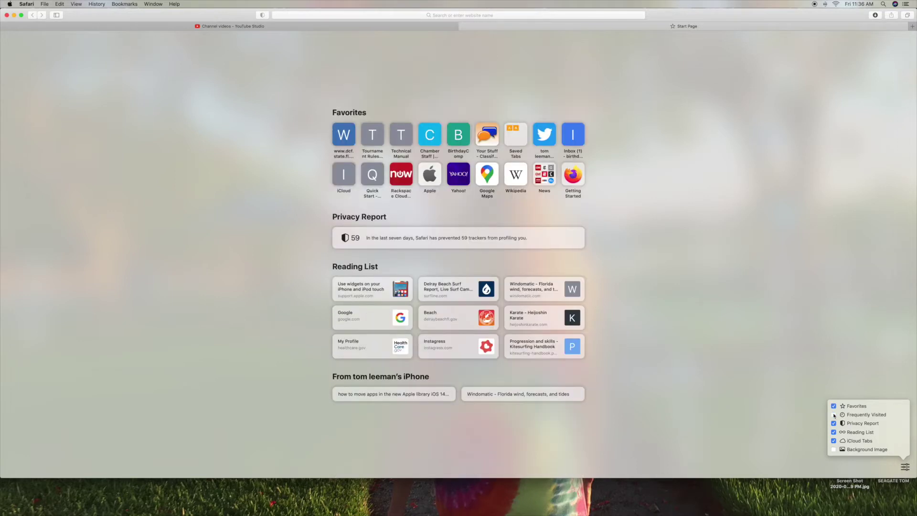
pyautogui.click(834, 416)
pyautogui.click(835, 424)
pyautogui.click(834, 423)
pyautogui.click(834, 406)
pyautogui.click(834, 415)
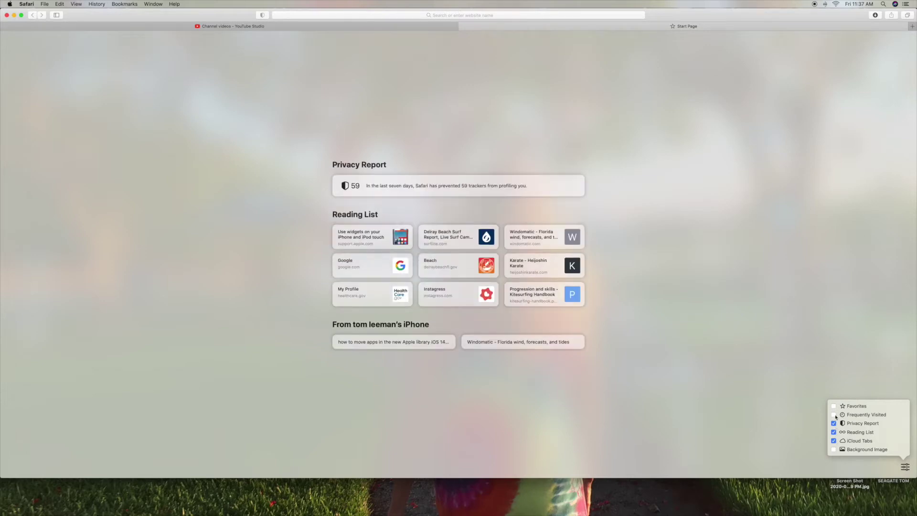
pyautogui.click(834, 415)
pyautogui.click(834, 406)
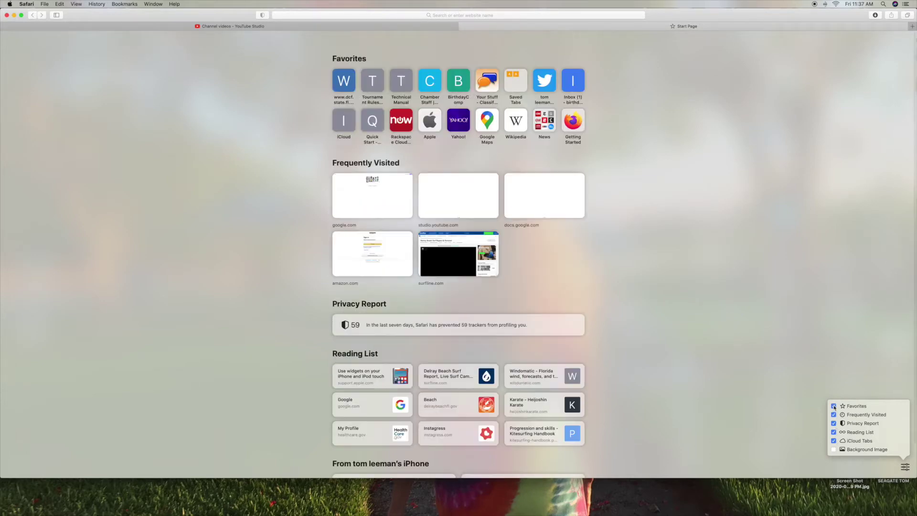
# Switch on the Start Page background image and scroll through the thumbnails
pyautogui.click(859, 450)
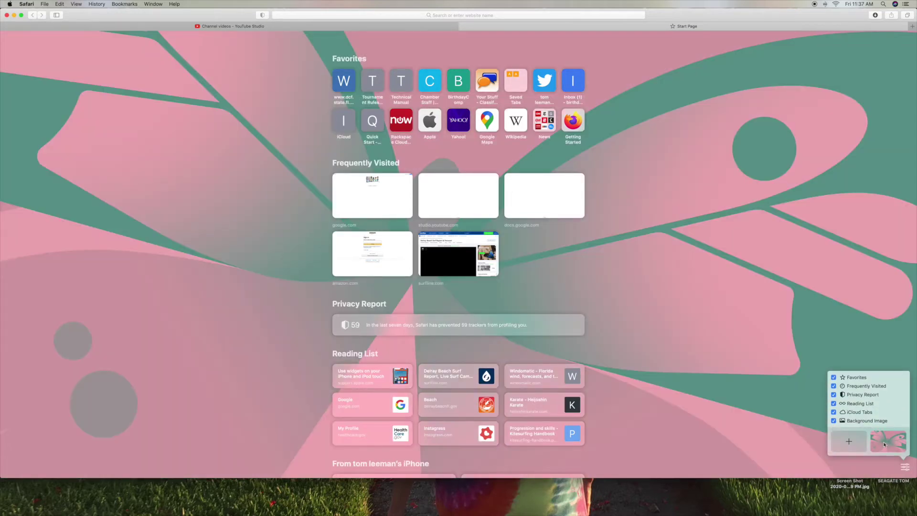
pyautogui.hscroll(2, 884, 442)
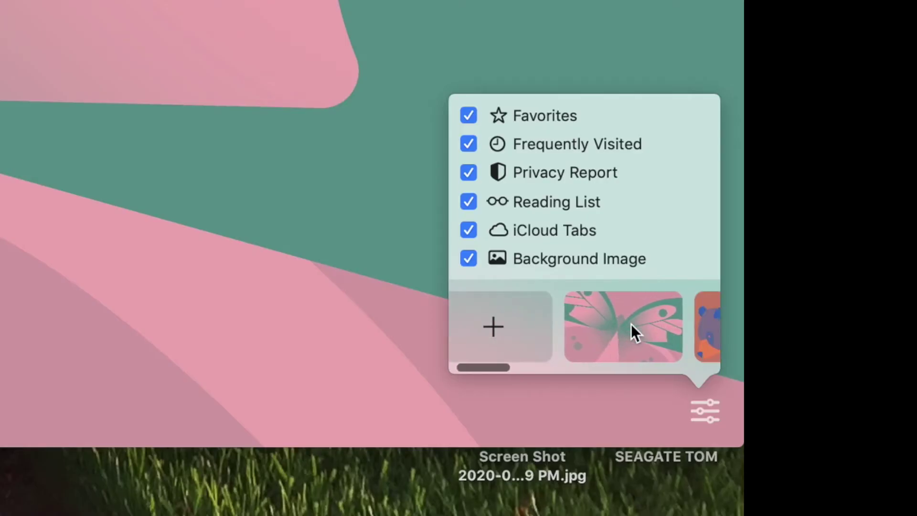
pyautogui.hscroll(2, 631, 325)
pyautogui.hscroll(-2, 632, 325)
pyautogui.hscroll(2, 631, 325)
pyautogui.hscroll(-2, 631, 324)
pyautogui.hscroll(4, 631, 325)
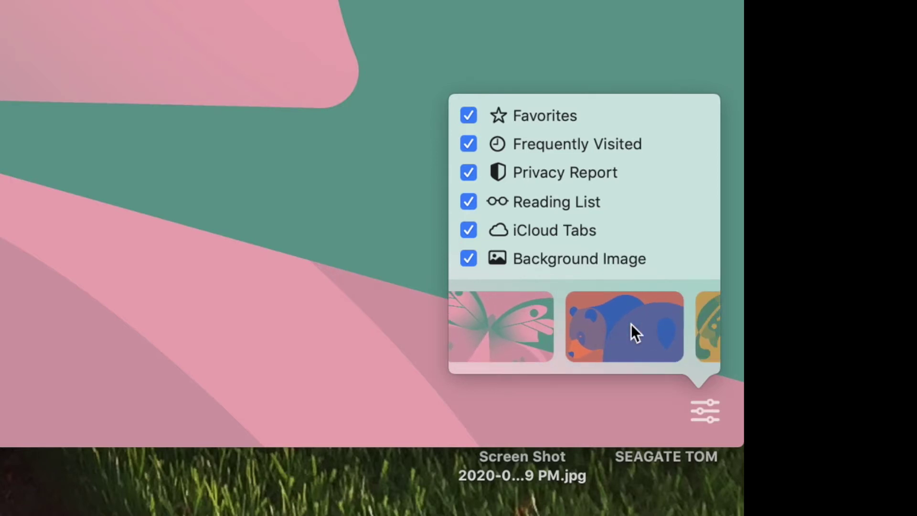
# Preview the bear, green-orange parrot, orange food, green animal and blue pattern backgrounds
pyautogui.click(632, 324)
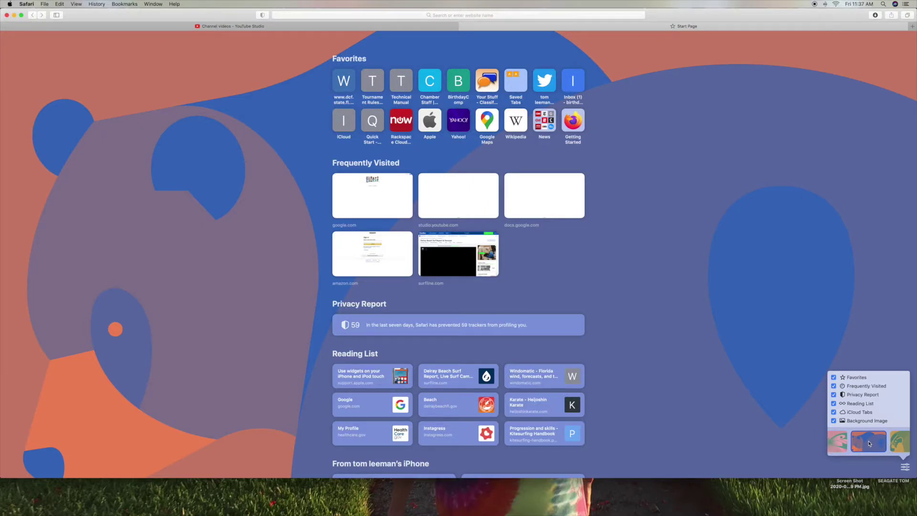
pyautogui.hscroll(3, 870, 442)
pyautogui.click(871, 443)
pyautogui.hscroll(2, 870, 443)
pyautogui.click(870, 443)
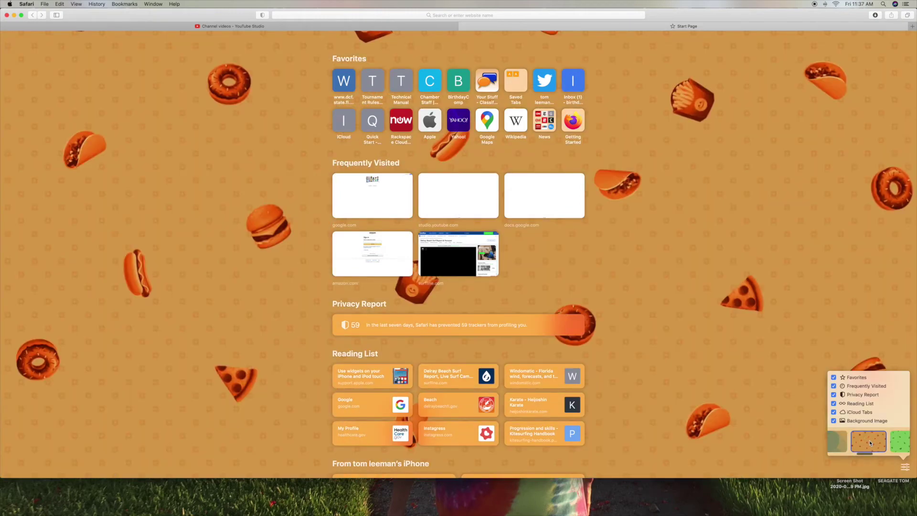
pyautogui.hscroll(2, 871, 443)
pyautogui.click(870, 443)
pyautogui.hscroll(2, 870, 442)
pyautogui.click(870, 443)
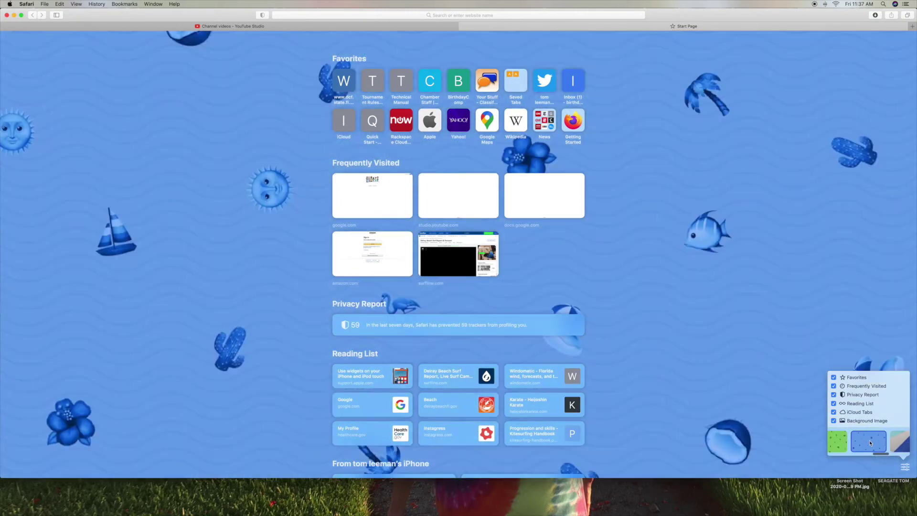
# Preview the blue-green, pink-purple and orange-gold-blue diagonal backgrounds
pyautogui.hscroll(2, 870, 443)
pyautogui.hscroll(2, 870, 443)
pyautogui.click(870, 443)
pyautogui.hscroll(2, 870, 442)
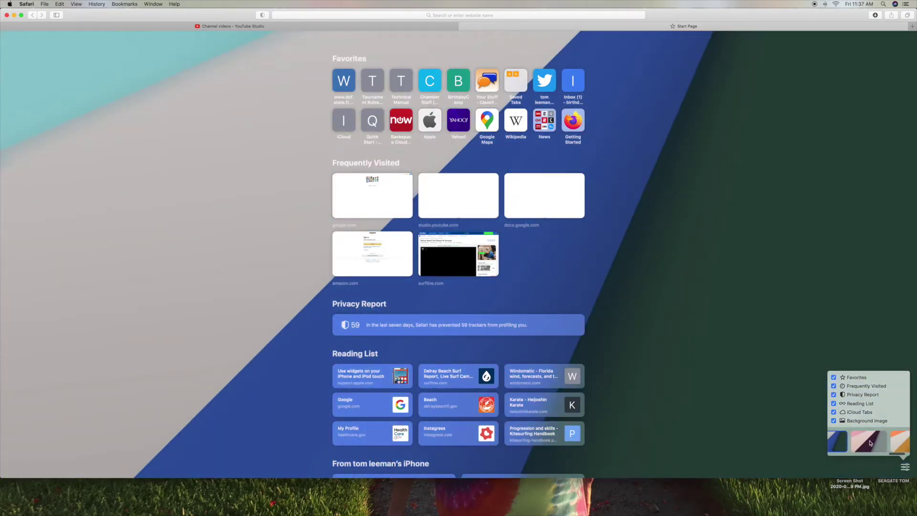
pyautogui.click(871, 442)
pyautogui.hscroll(2, 870, 443)
pyautogui.click(870, 443)
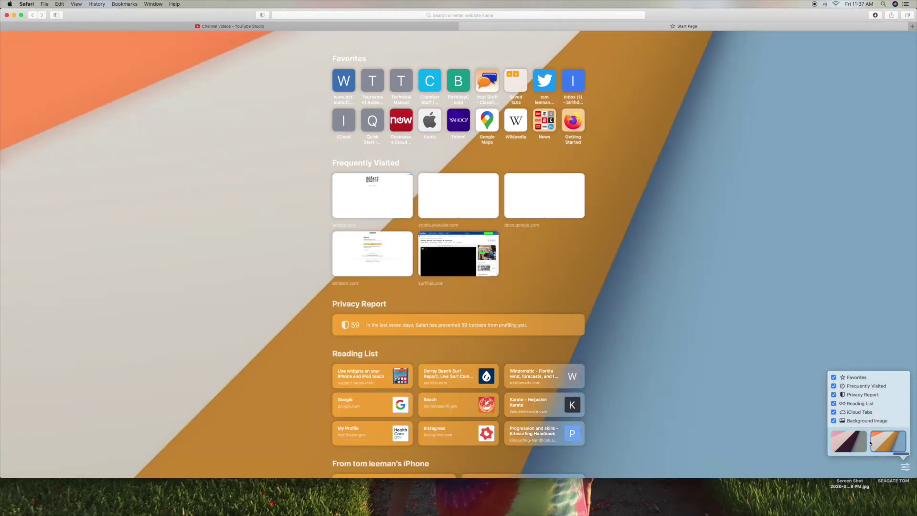
# Scroll the background thumbnails back left to the add-your-own-image tile
pyautogui.hscroll(-1, 870, 443)
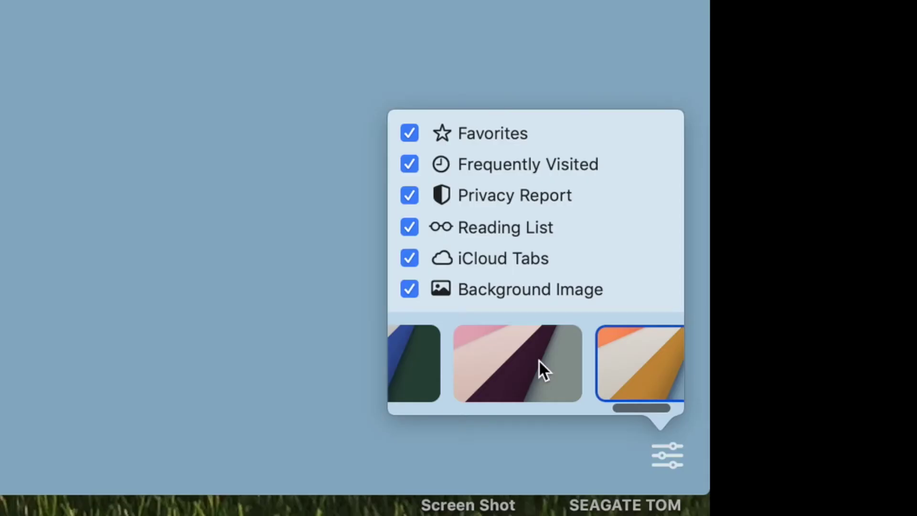
pyautogui.hscroll(-3, 540, 362)
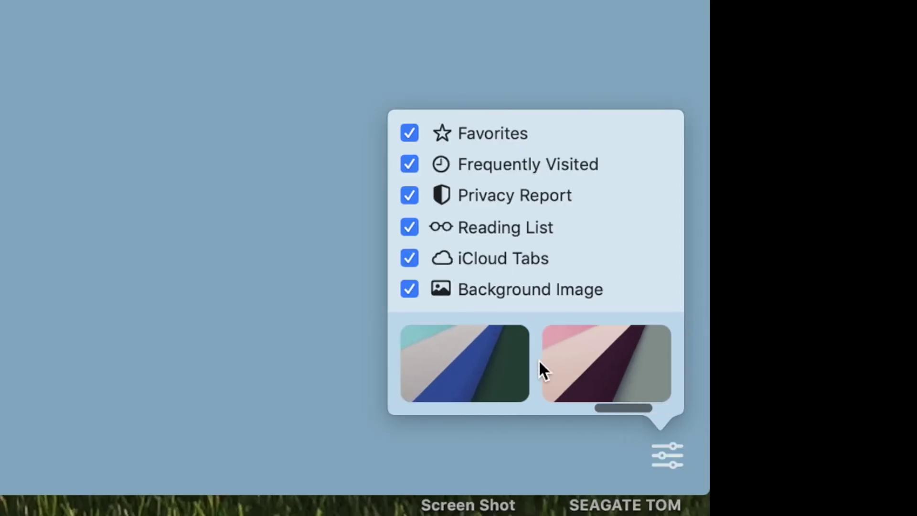
pyautogui.hscroll(-10, 540, 362)
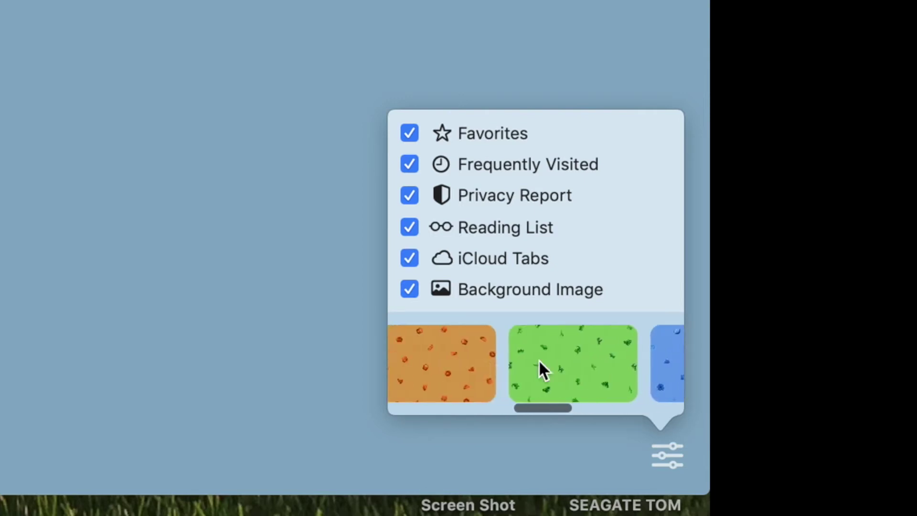
pyautogui.hscroll(-3, 540, 363)
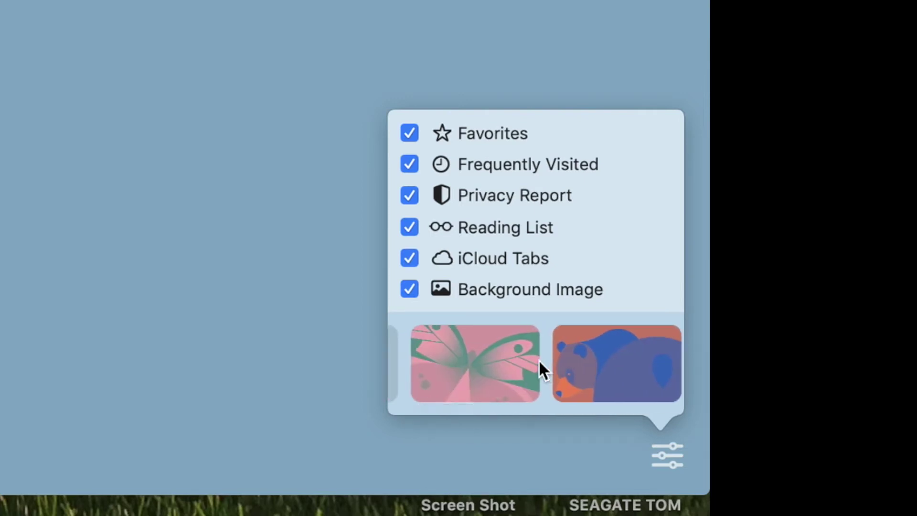
pyautogui.hscroll(-3, 538, 359)
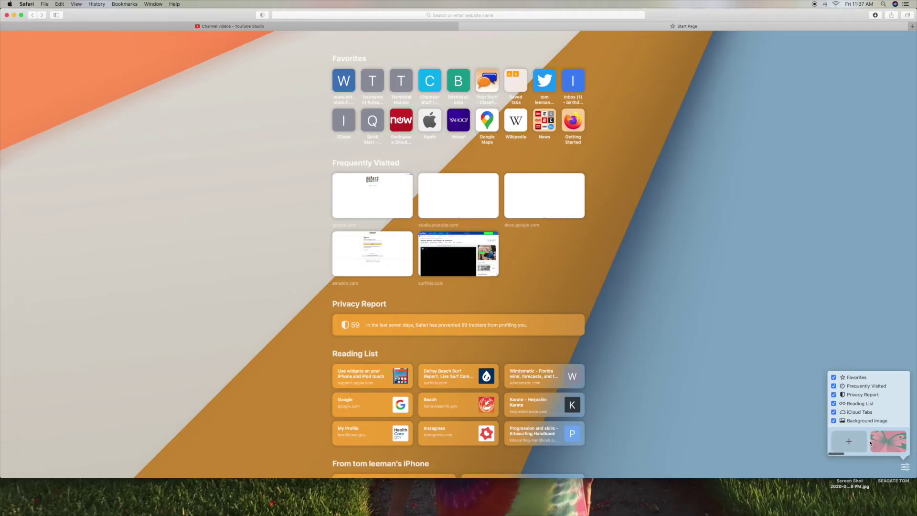
pyautogui.hscroll(5, 540, 367)
pyautogui.hscroll(-5, 871, 443)
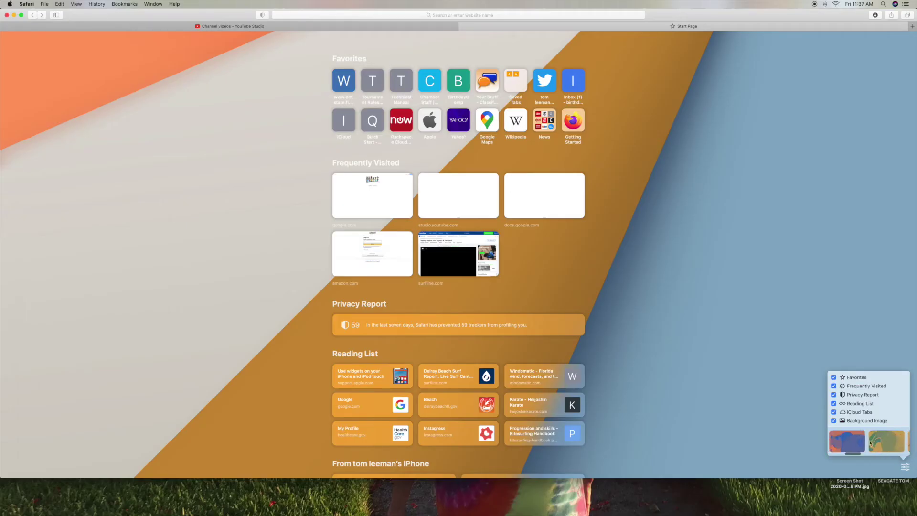
pyautogui.hscroll(-3, 871, 443)
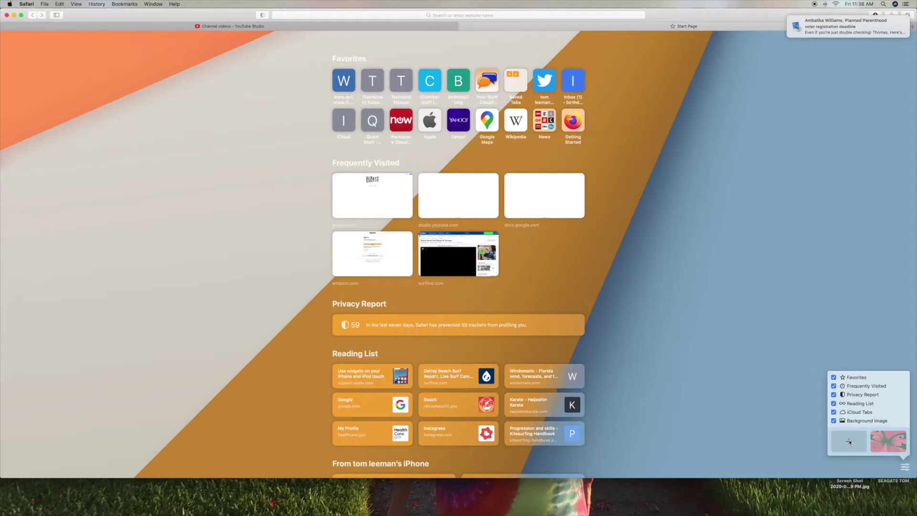
# Use the + tile to set Abstract Shapes.jpg from Desktop Pictures as the background
pyautogui.click(444, 371)
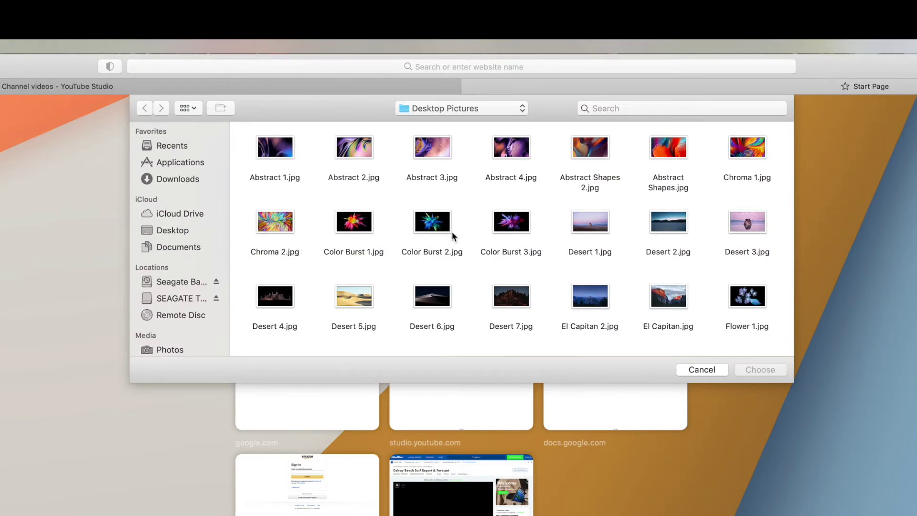
pyautogui.scroll(2, 449, 108)
pyautogui.click(669, 152)
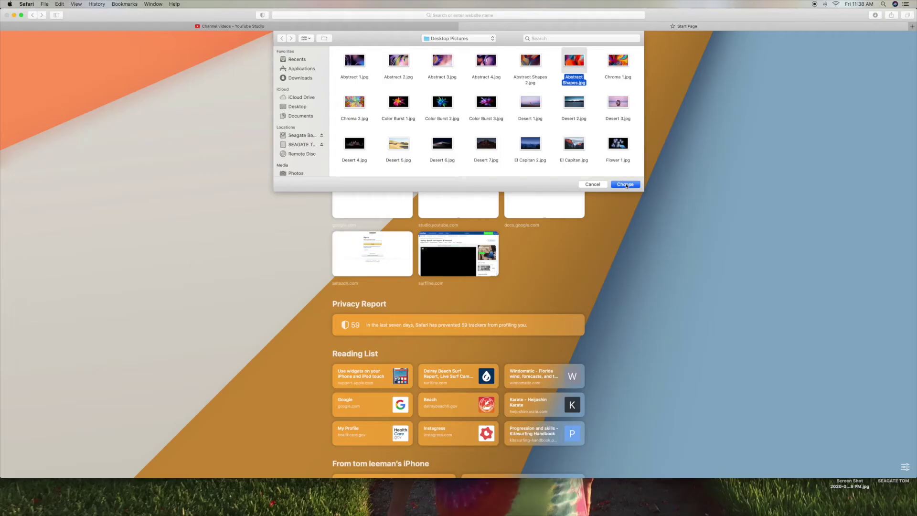
pyautogui.click(761, 368)
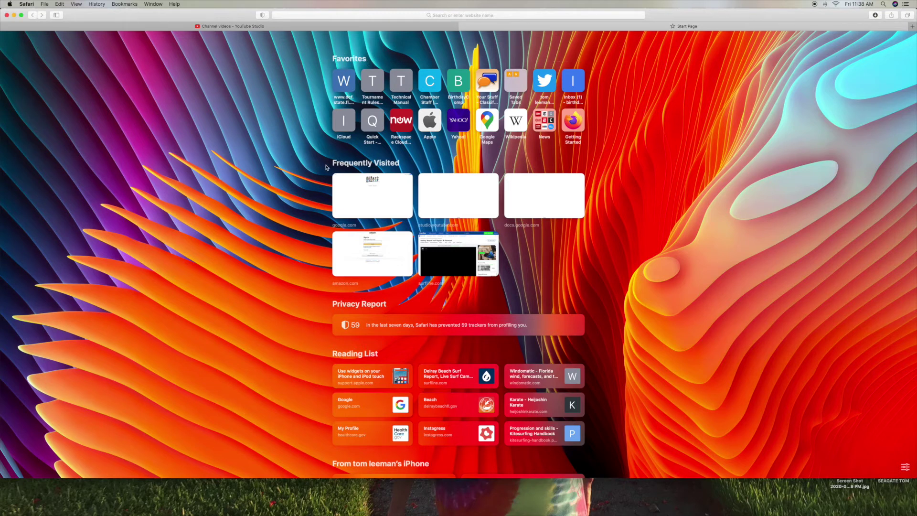
# Pick the butterfly thumbnail in the Start Page options as the new background
pyautogui.click(907, 468)
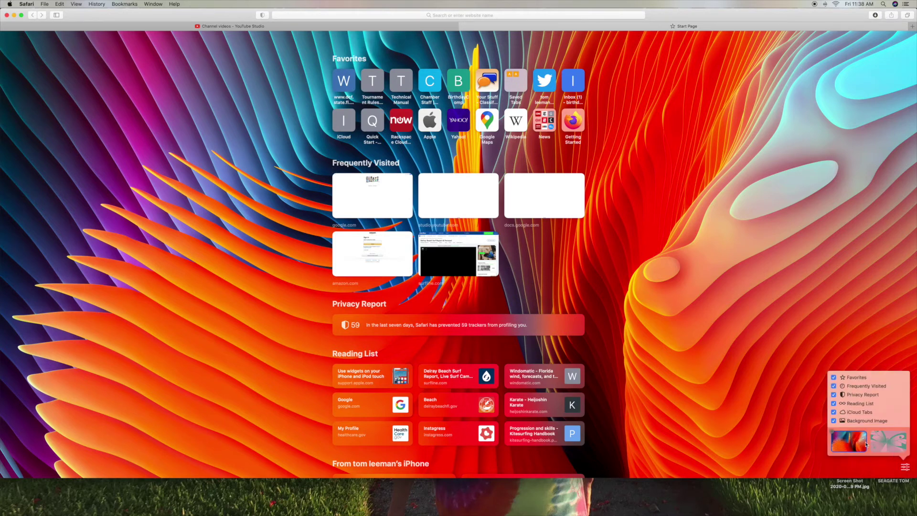
pyautogui.hscroll(2, 858, 443)
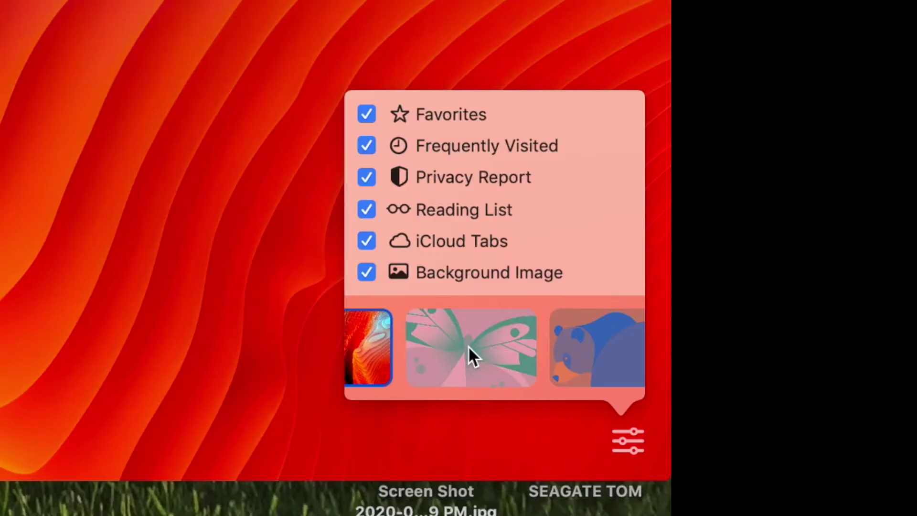
pyautogui.click(469, 348)
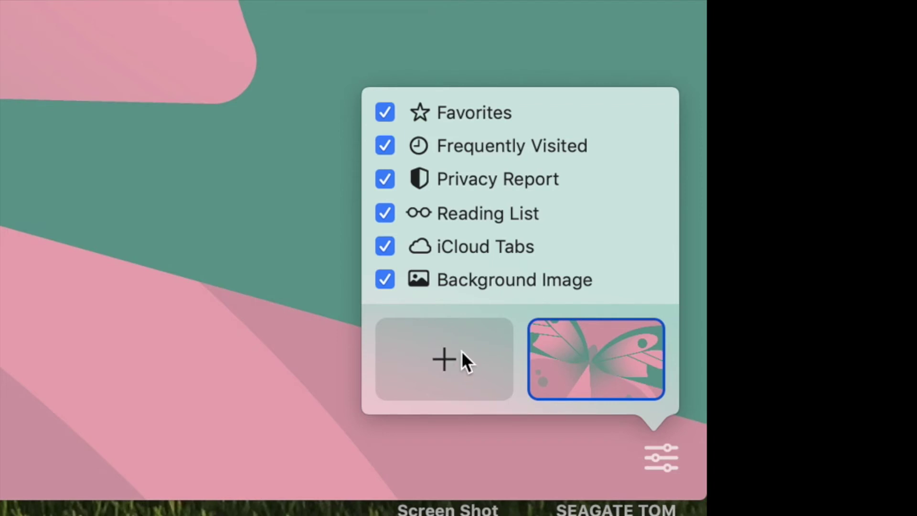
# Choose the big-wave kitesurfing photo from the iCloud Desktop as the custom background
pyautogui.click(445, 363)
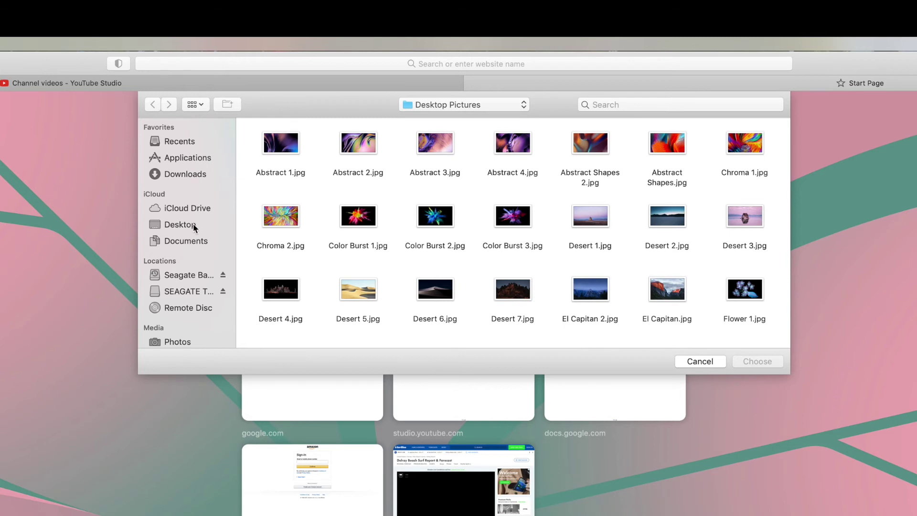
pyautogui.click(180, 292)
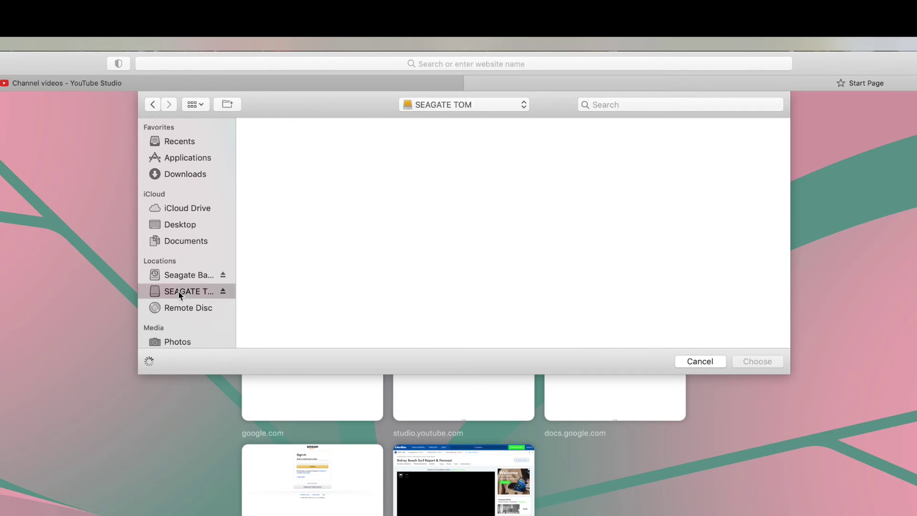
pyautogui.click(178, 276)
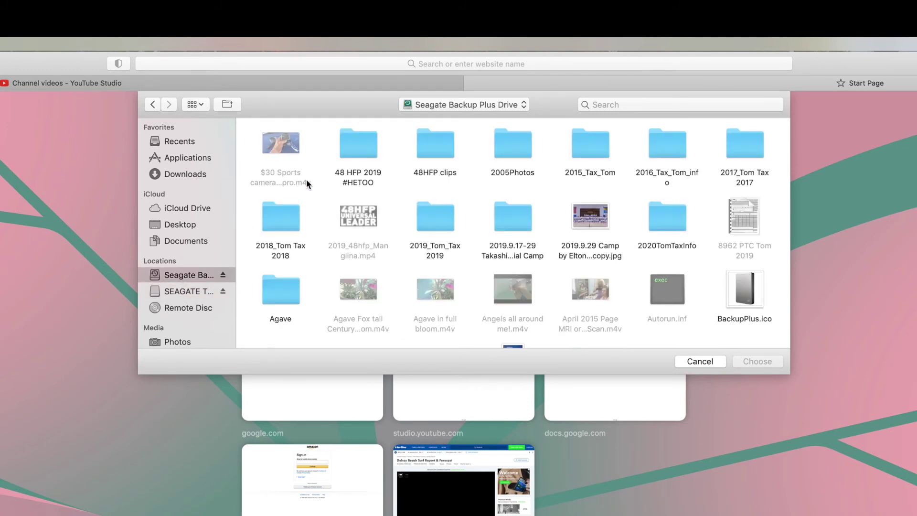
pyautogui.scroll(-2, 459, 226)
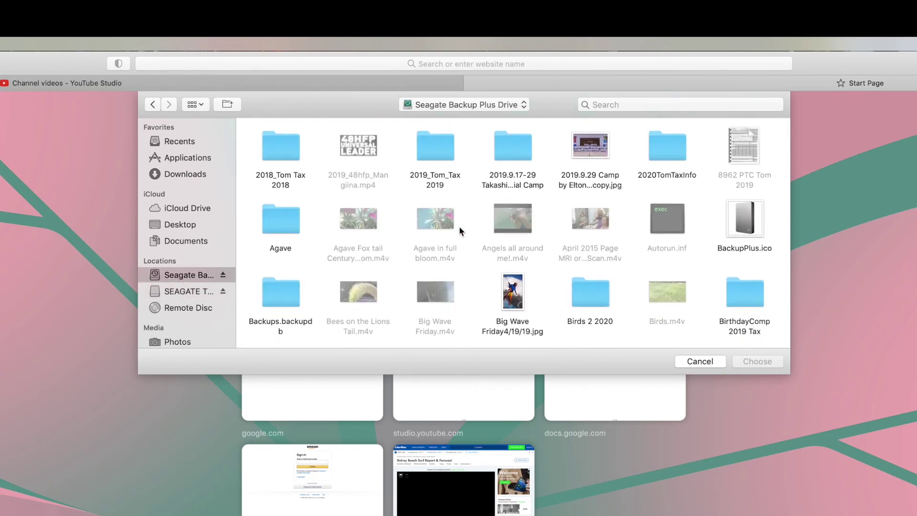
pyautogui.scroll(2, 460, 226)
pyautogui.click(168, 224)
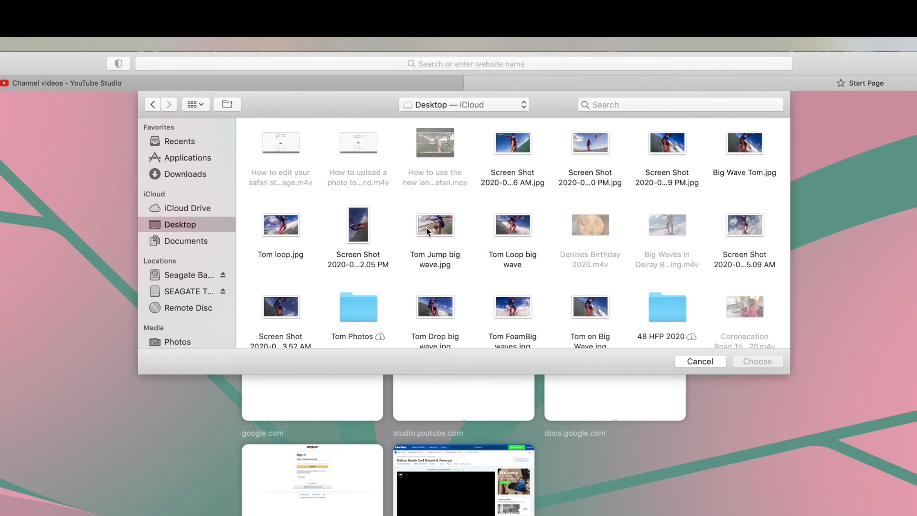
pyautogui.scroll(-4, 428, 232)
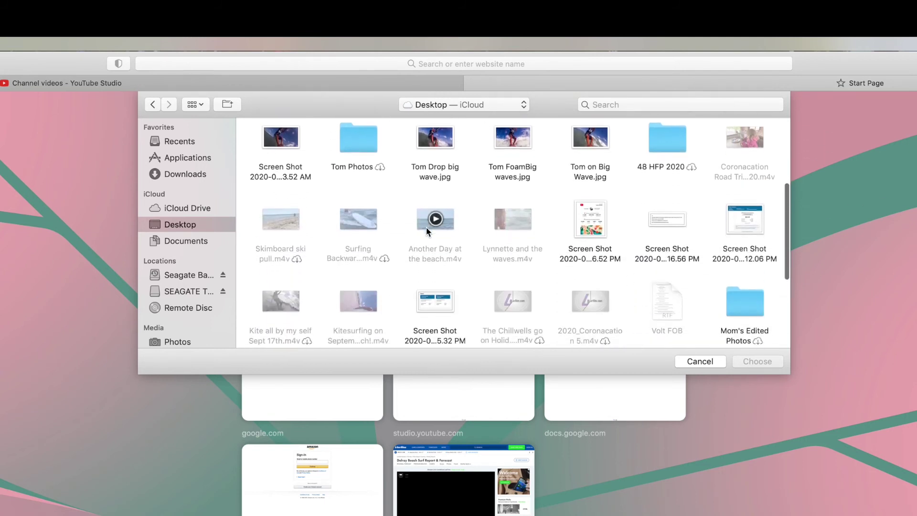
pyautogui.scroll(-5, 426, 231)
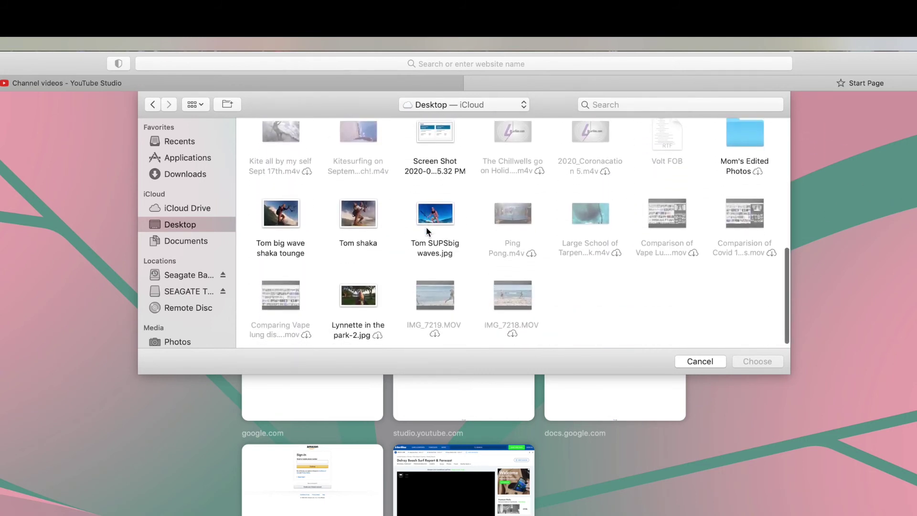
pyautogui.click(280, 212)
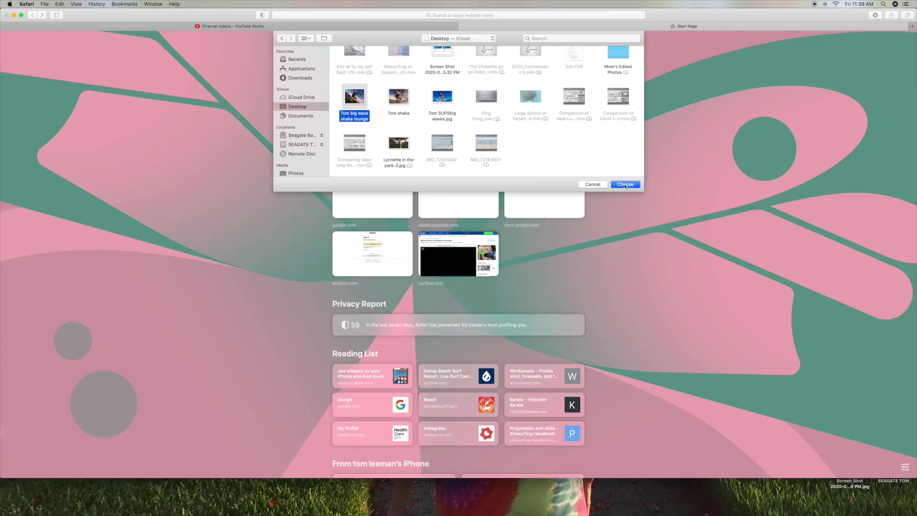
pyautogui.click(625, 184)
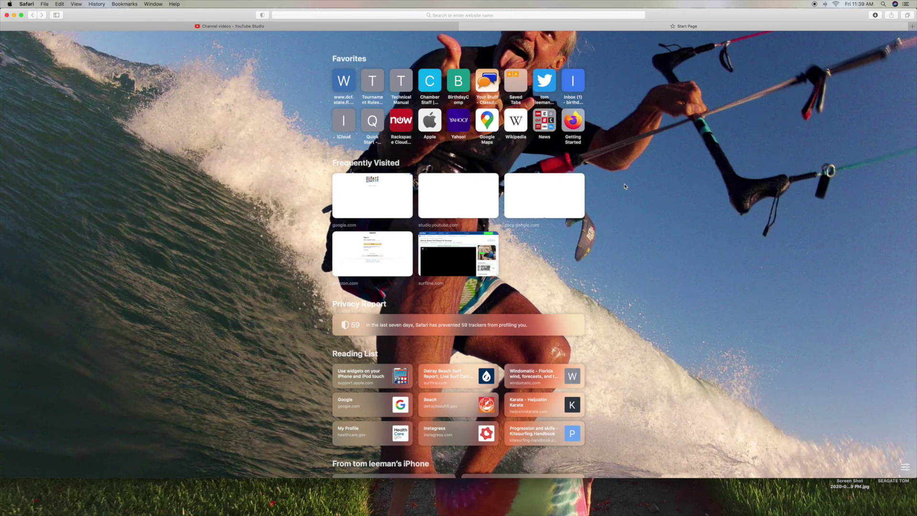
# Toggle the five section checkboxes, leaving iCloud Tabs hidden and the background image off
pyautogui.click(906, 469)
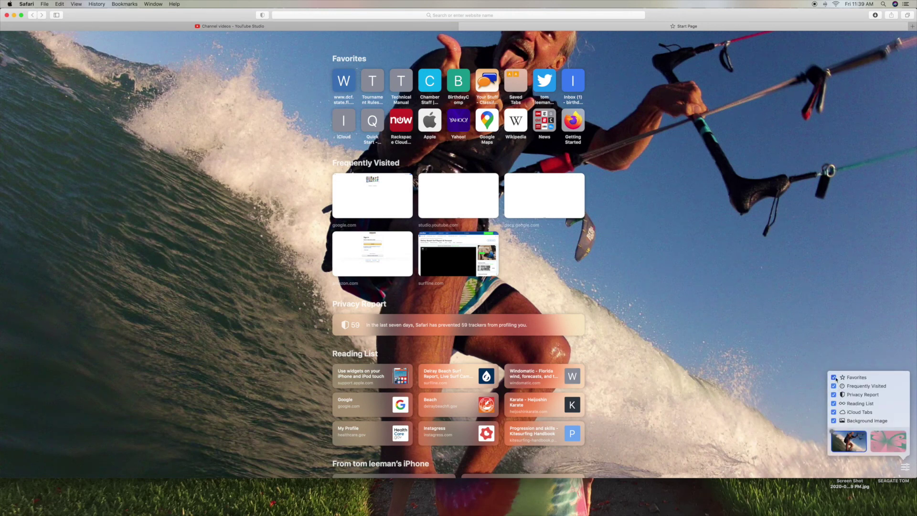
pyautogui.click(834, 377)
pyautogui.click(834, 386)
pyautogui.click(834, 394)
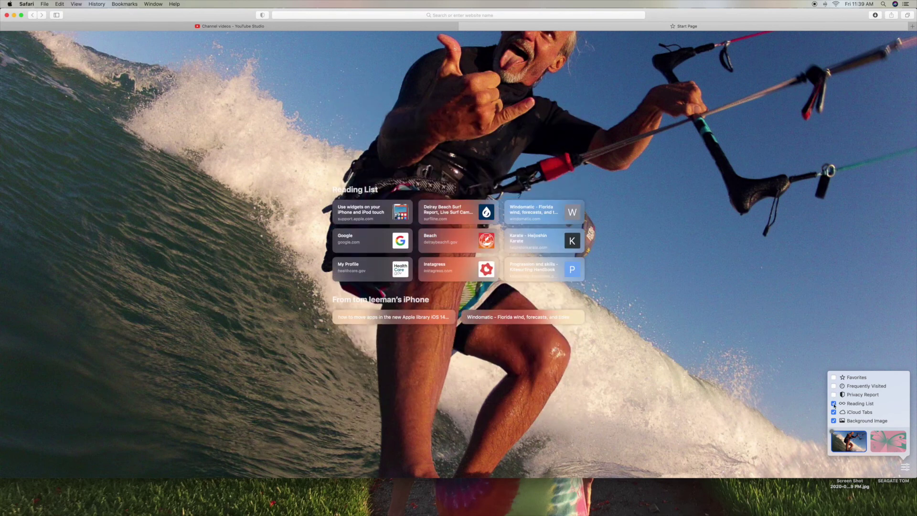
pyautogui.click(834, 404)
pyautogui.click(834, 412)
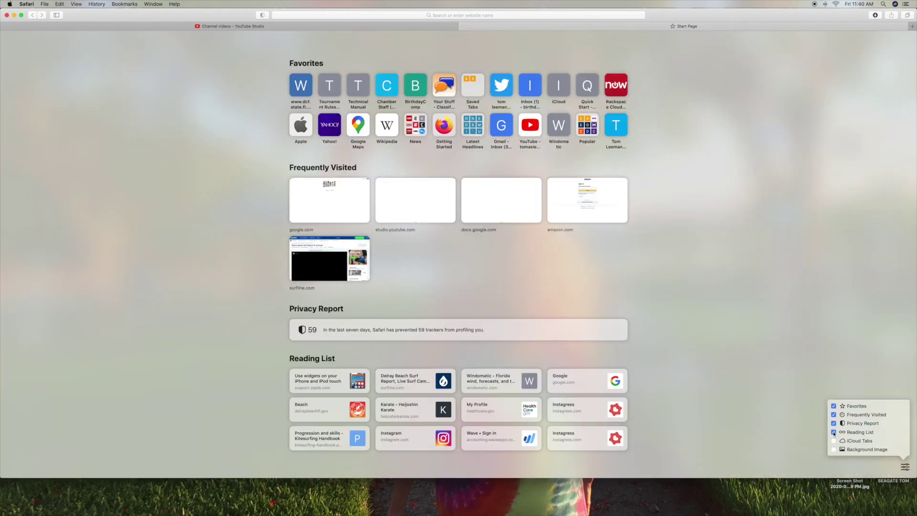
# Re-enable iCloud Tabs and the kitesurfing background image on the Start Page
pyautogui.click(834, 441)
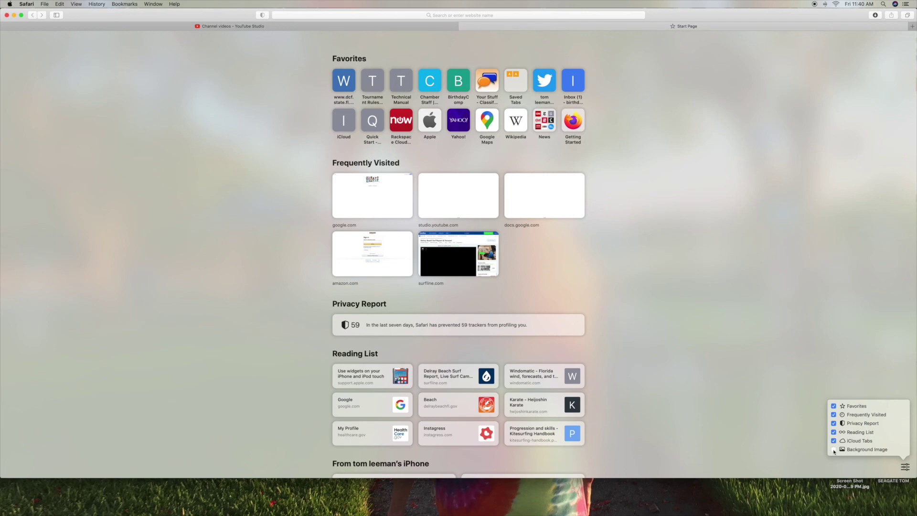
pyautogui.click(834, 449)
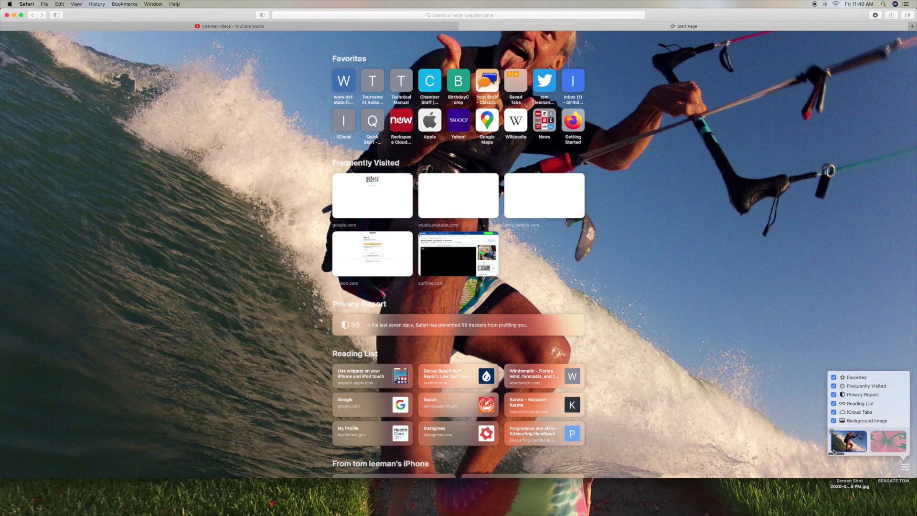